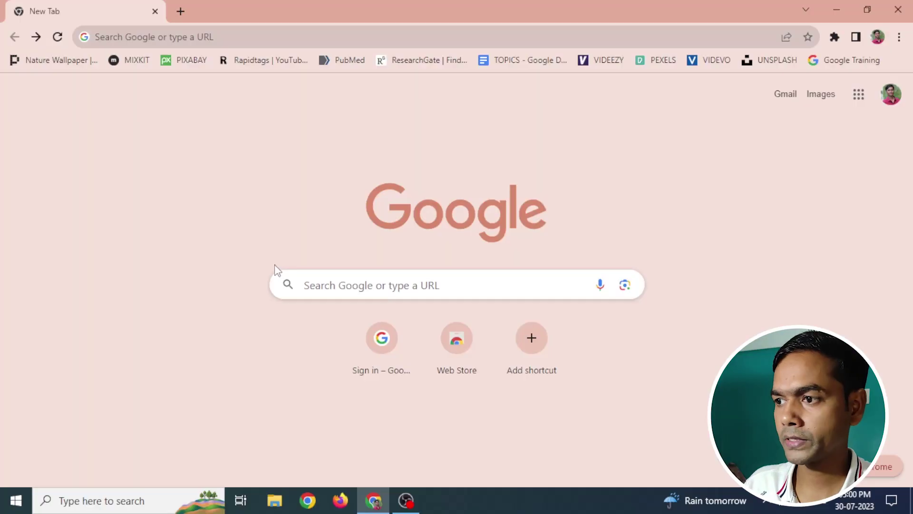
Search Google for 'adobe firefly' and open the 'Adobe Firefly - Generative AI for creatives' result
left_click(385, 291)
type("adobe firefly")
key("Return")
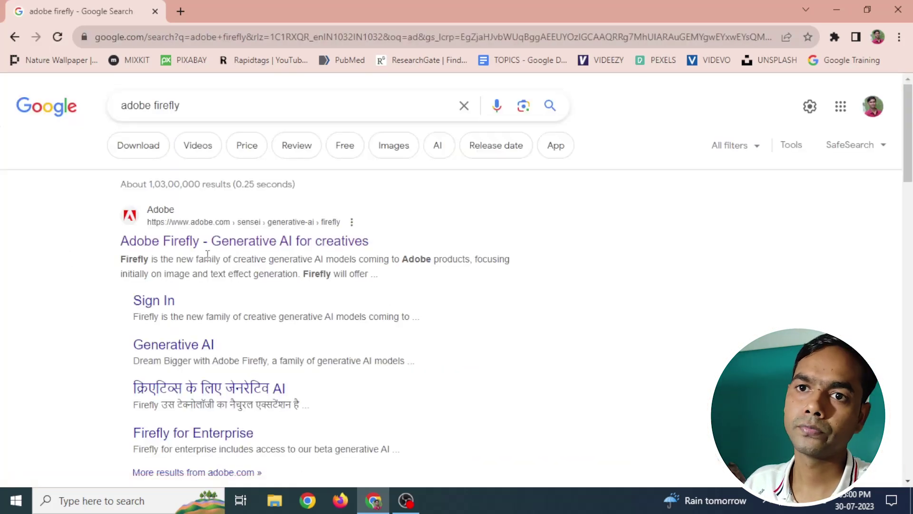
left_click(288, 243)
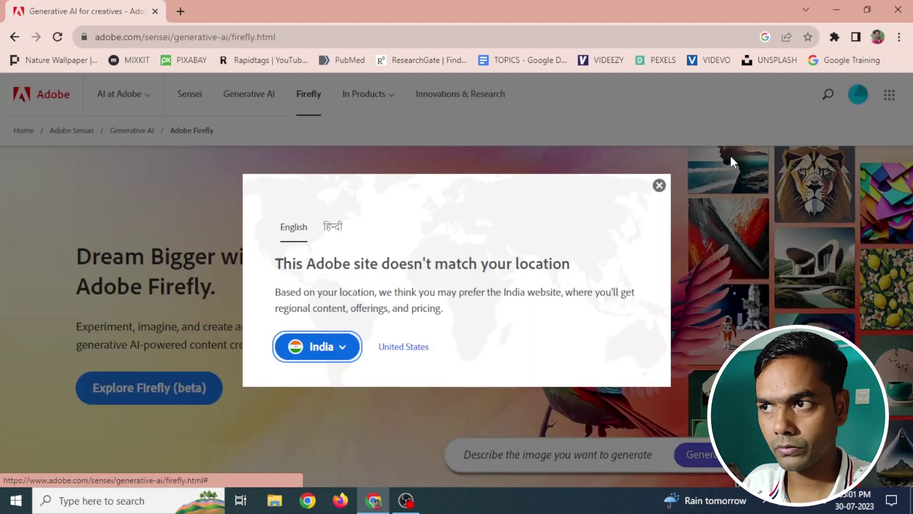
Dismiss the location popup and launch Firefly (beta) in a new tab, down to the Text to image card
left_click(659, 186)
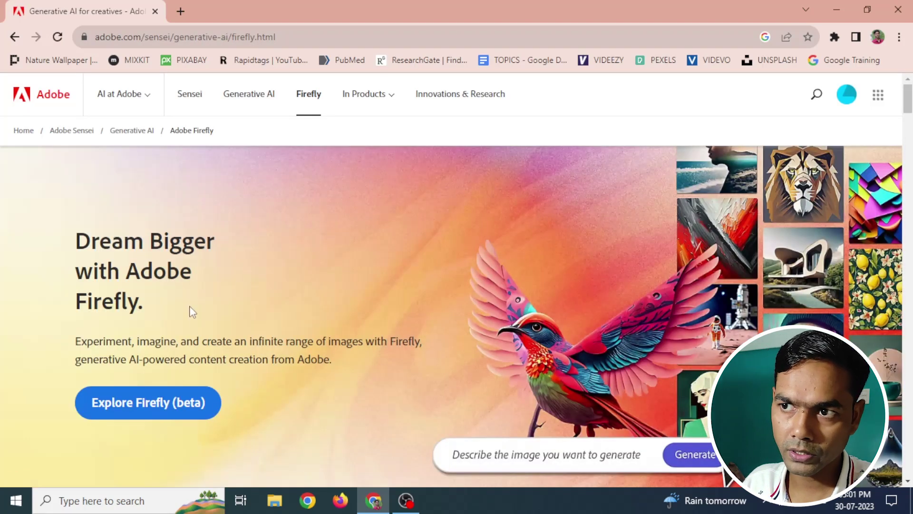
left_click(128, 406)
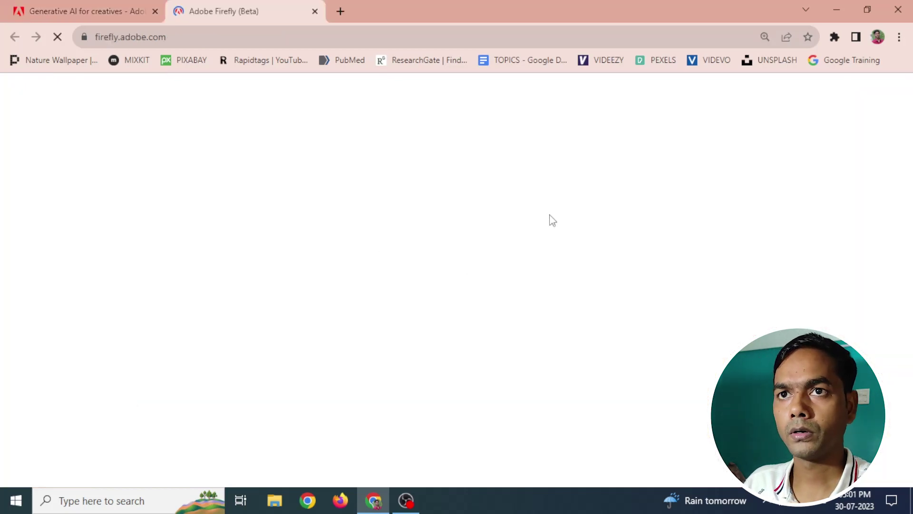
scroll(314, 290, "down", 2)
scroll(324, 282, "down", 2)
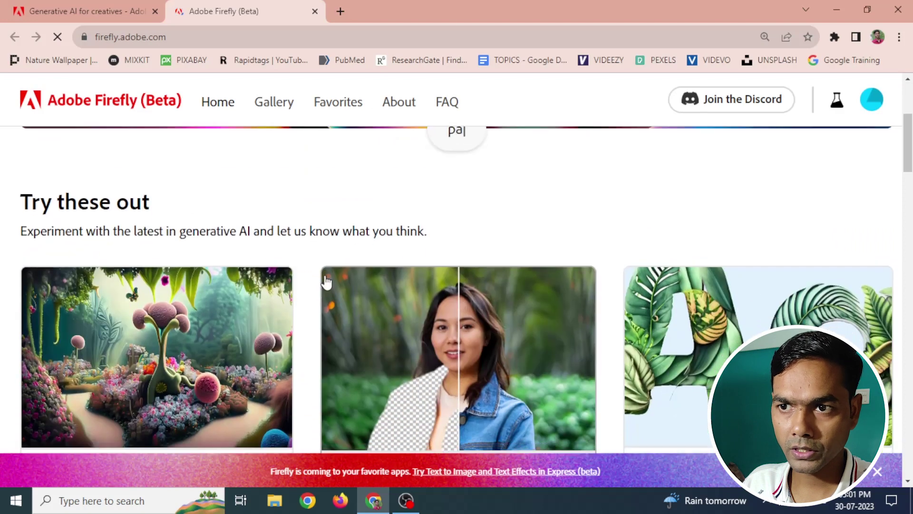
scroll(326, 282, "down", 2)
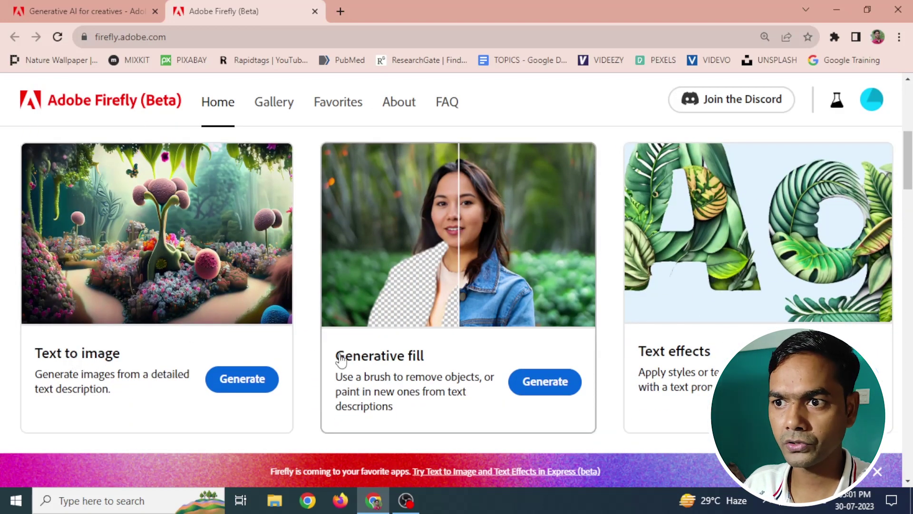
scroll(239, 320, "down", 3)
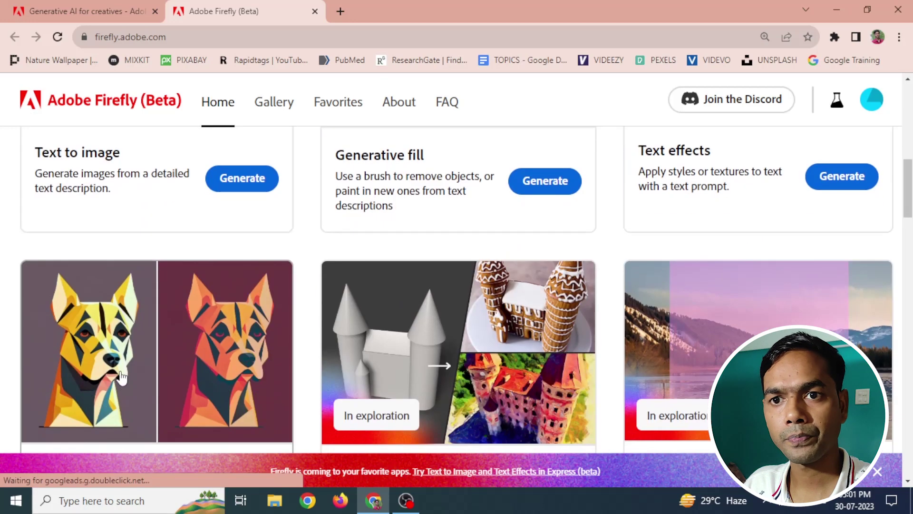
scroll(118, 383, "down", 2)
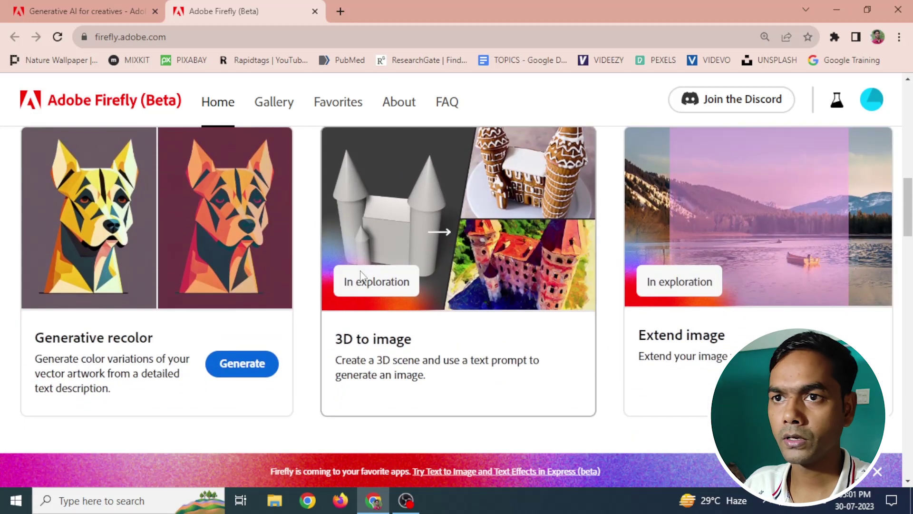
scroll(361, 277, "up", 3)
scroll(358, 276, "up", 2)
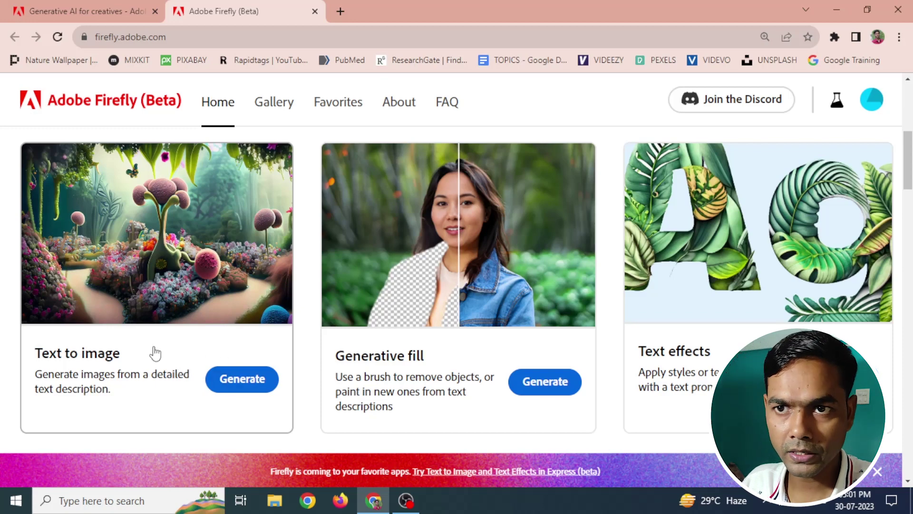
In Text to image, generate pictures from the prompt 'aliens buying vegetables in a village market'
left_click(187, 350)
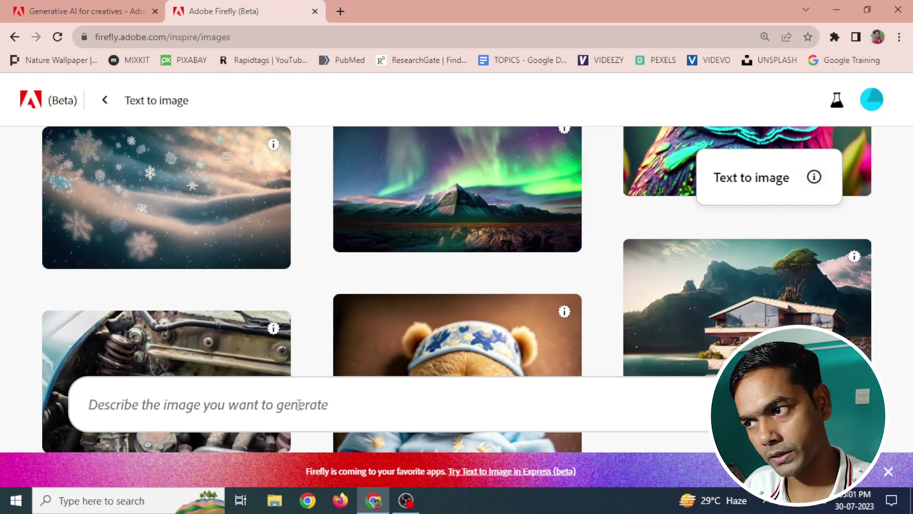
mouse_move(166, 343)
left_click(265, 424)
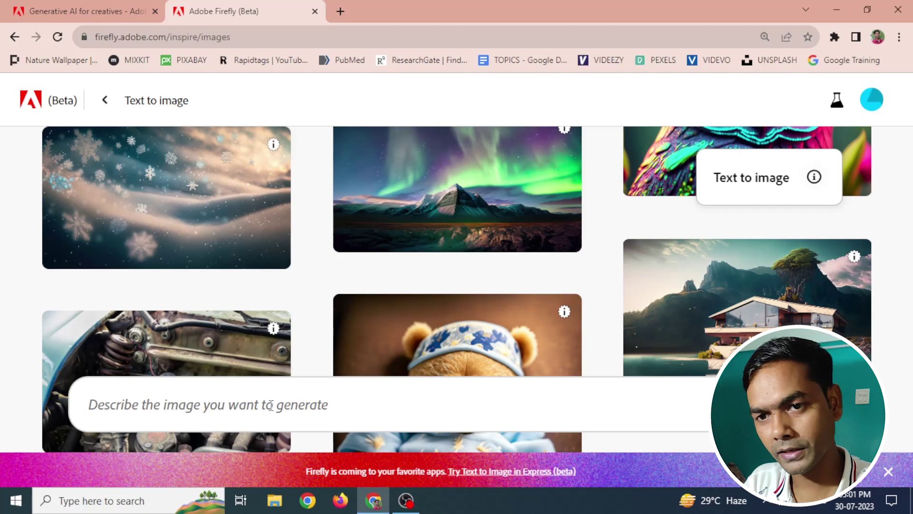
type("a")
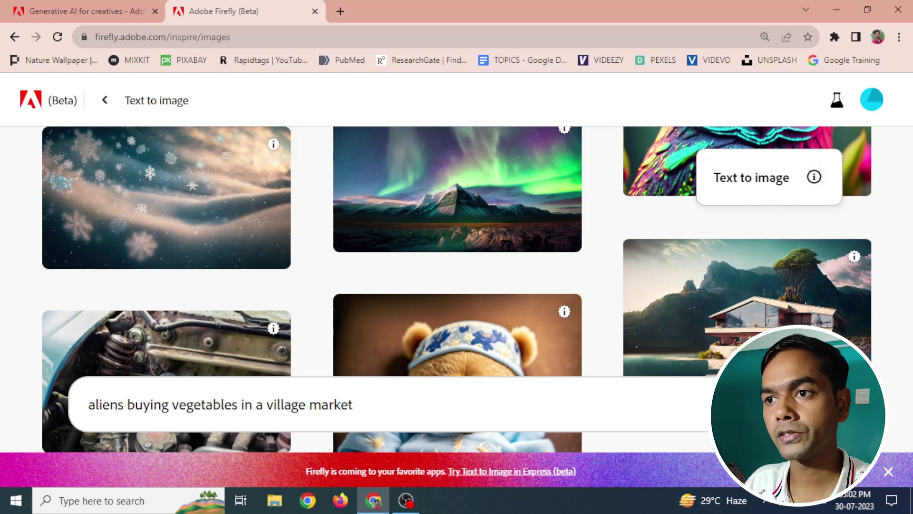
key("Return")
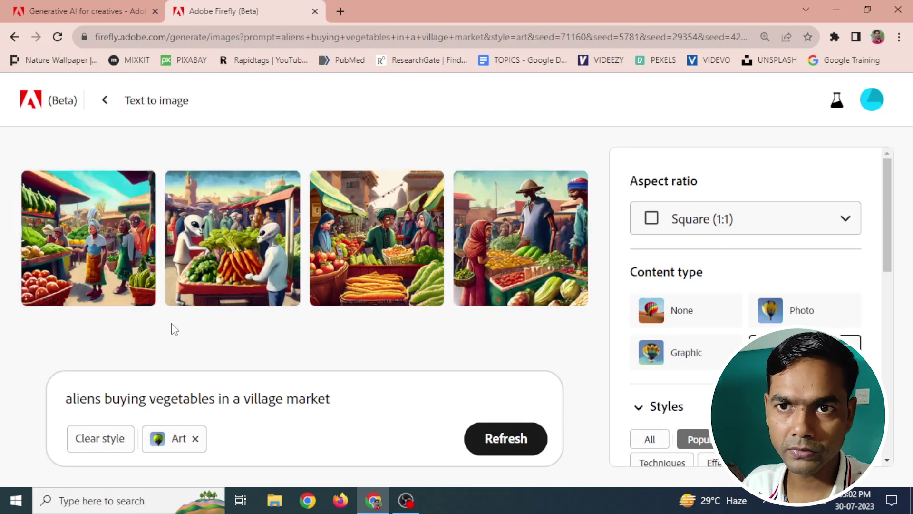
Set Content type to None so the village market images regenerate without the Art style
left_click(690, 321)
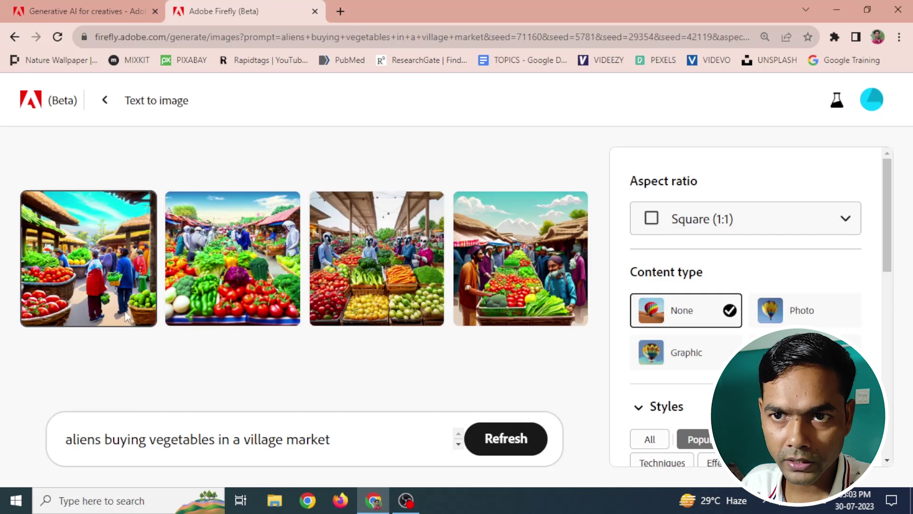
View each of the four market images enlarged, then close the viewer back to the grid
left_click(85, 327)
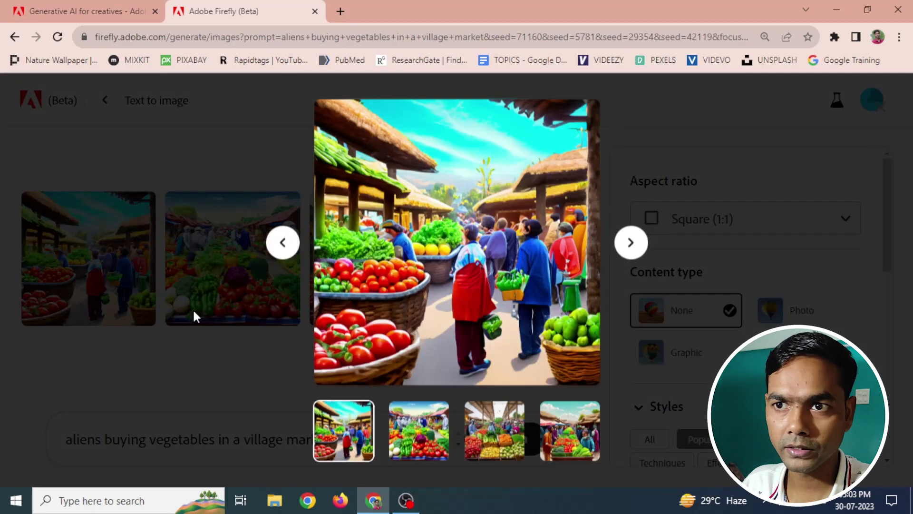
left_click(631, 242)
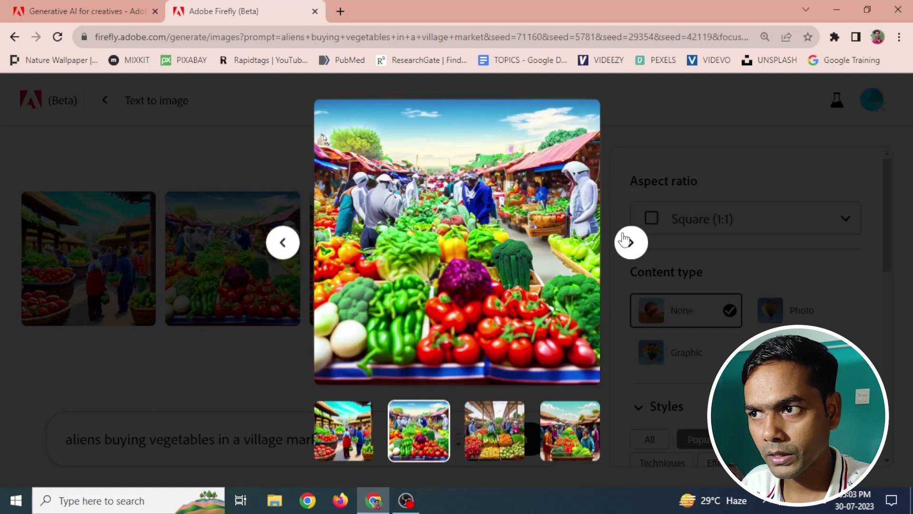
left_click(630, 242)
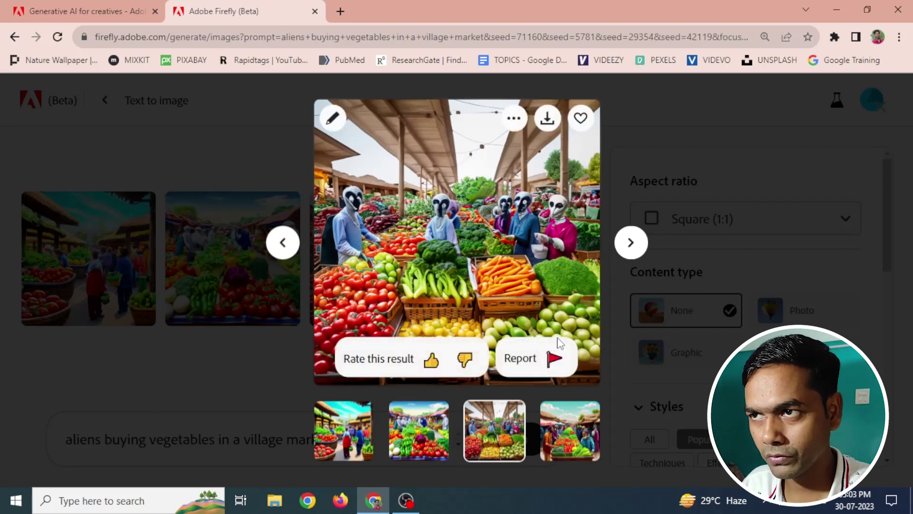
mouse_move(456, 243)
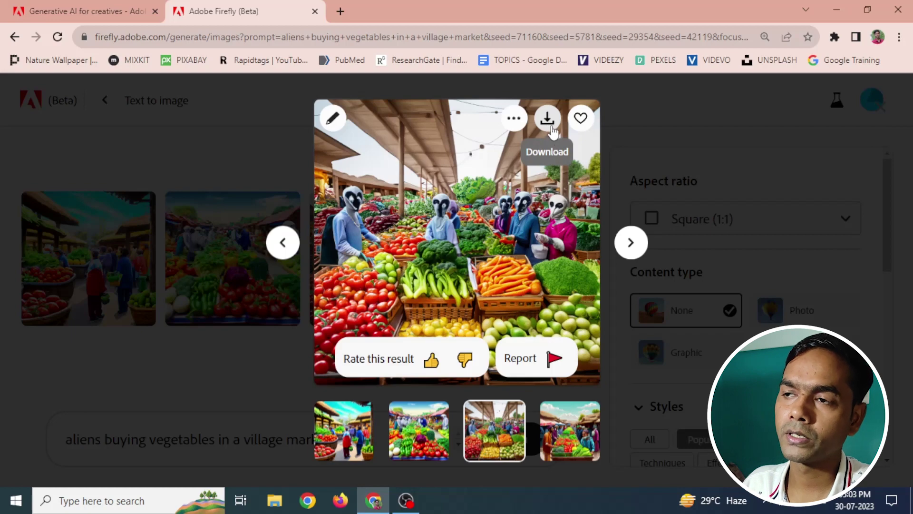
left_click(631, 242)
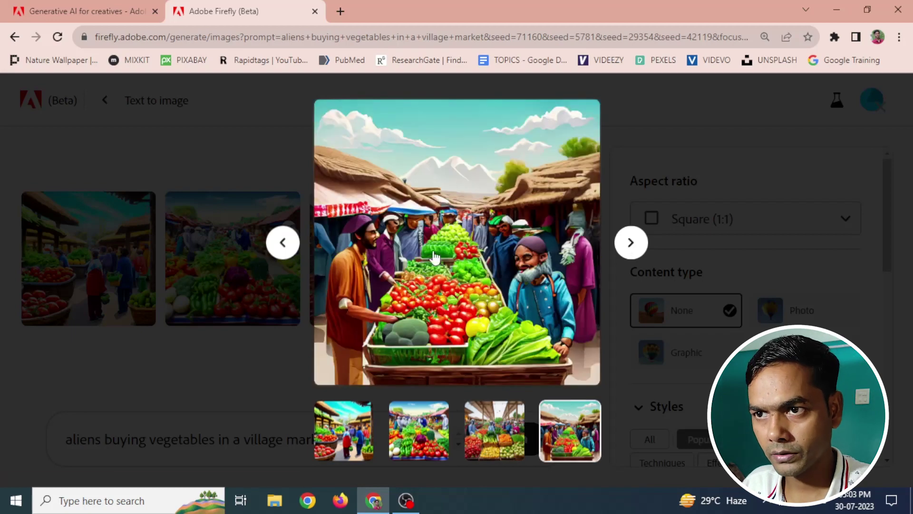
left_click(238, 379)
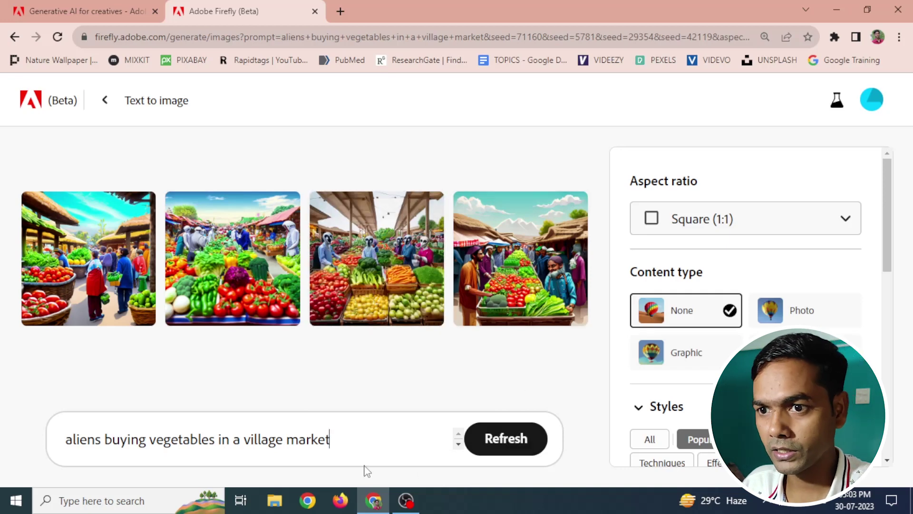
left_click(507, 446)
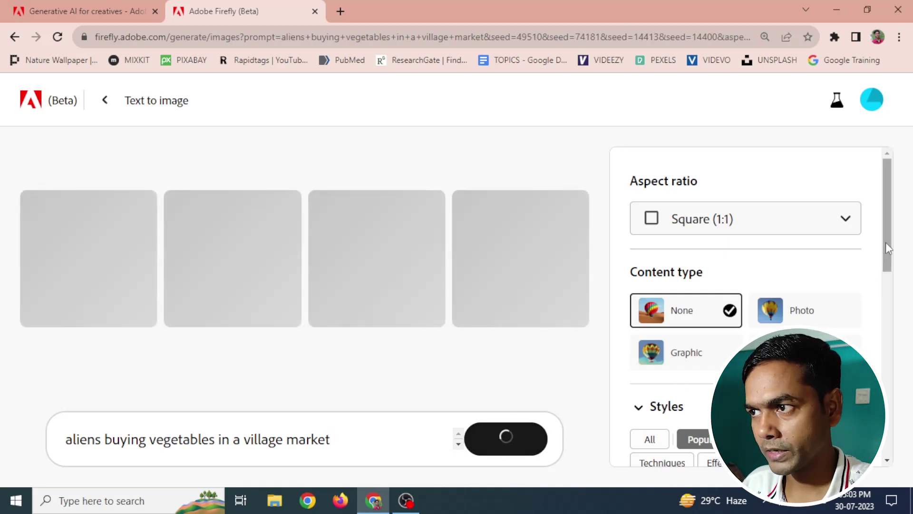
left_click_drag(886, 242, 887, 304)
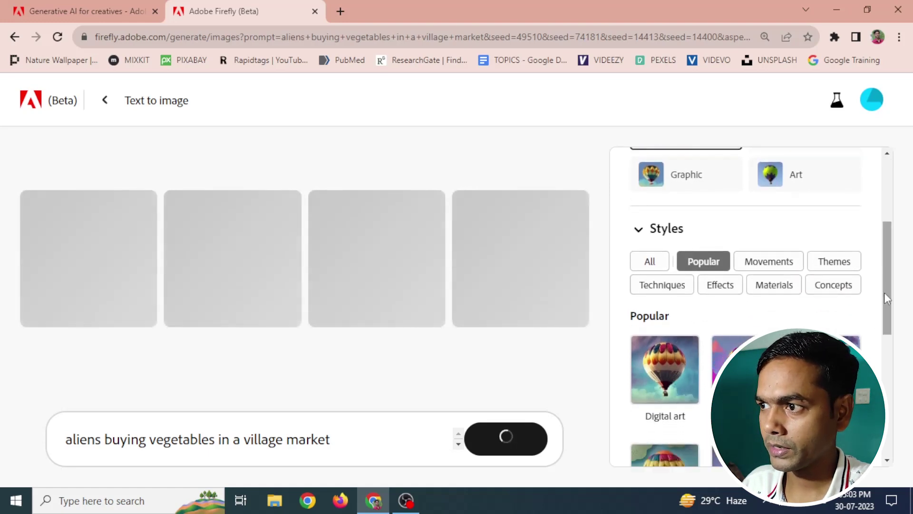
mouse_move(884, 292)
left_mouse_down()
mouse_move(885, 423)
mouse_move(882, 238)
left_mouse_up()
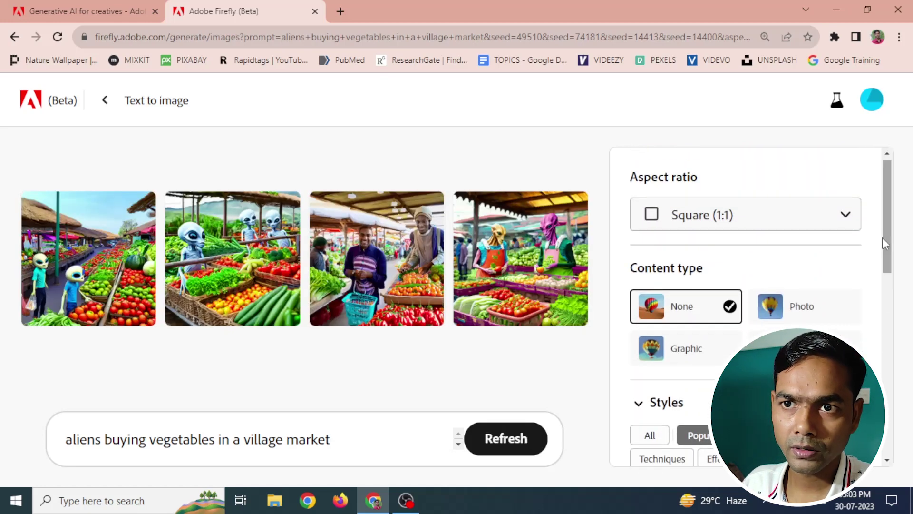
mouse_move(89, 258)
left_click(70, 210)
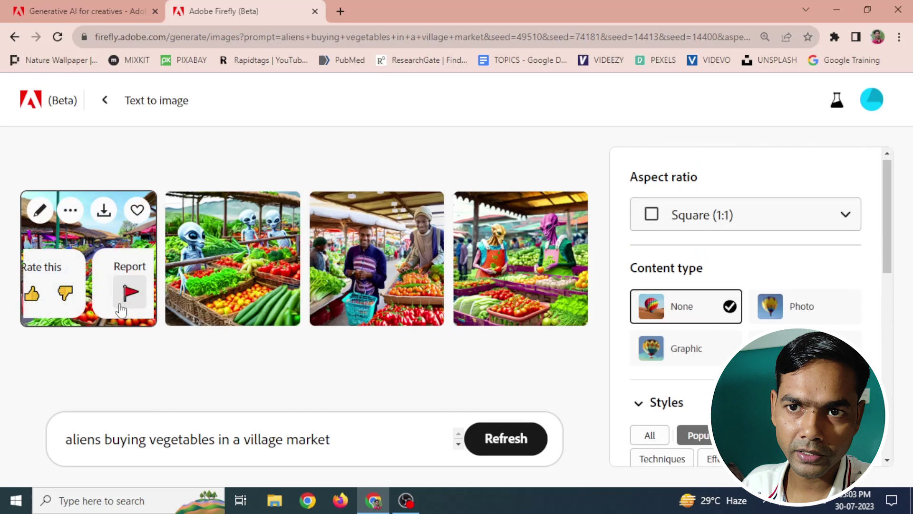
left_click(88, 322)
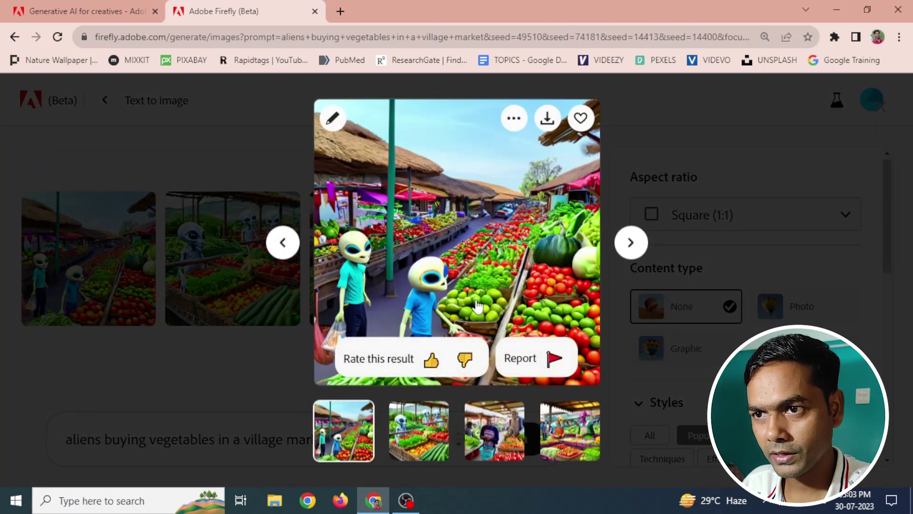
left_click(630, 243)
mouse_move(456, 242)
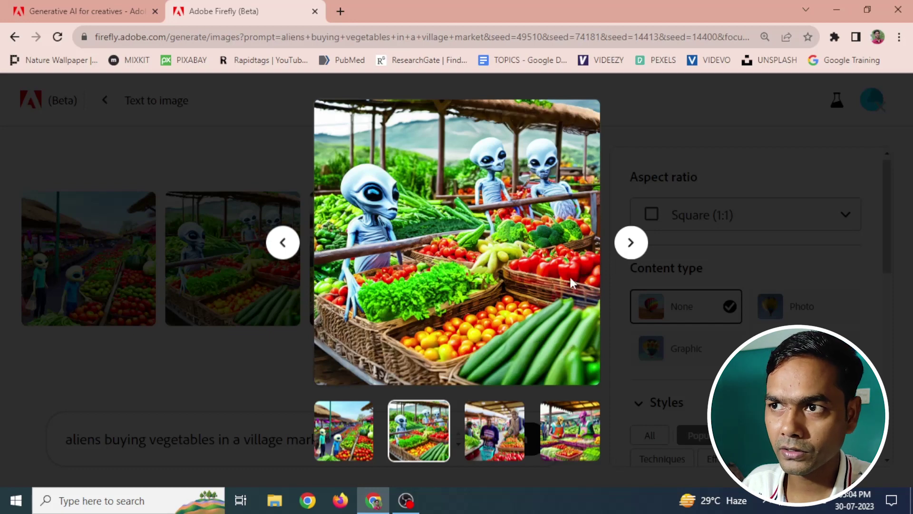
left_click(270, 351)
mouse_move(376, 258)
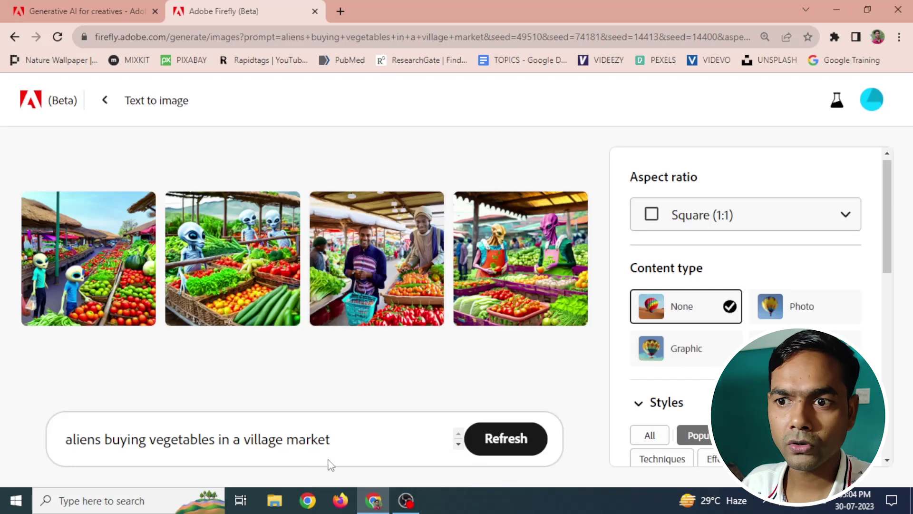
Replace the prompt with 'a robot sailing a boat in a flood' and generate new images
left_click_drag(356, 444, 2, 451)
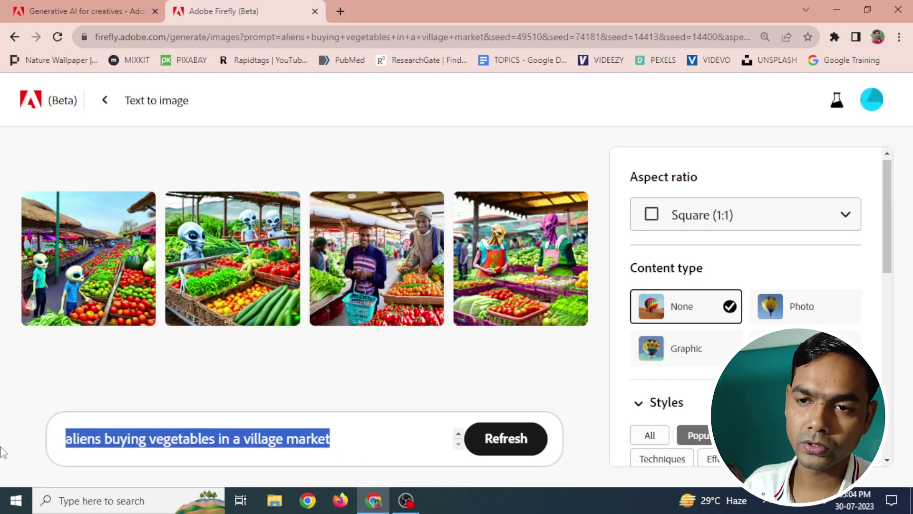
type("a robot sailing a boat")
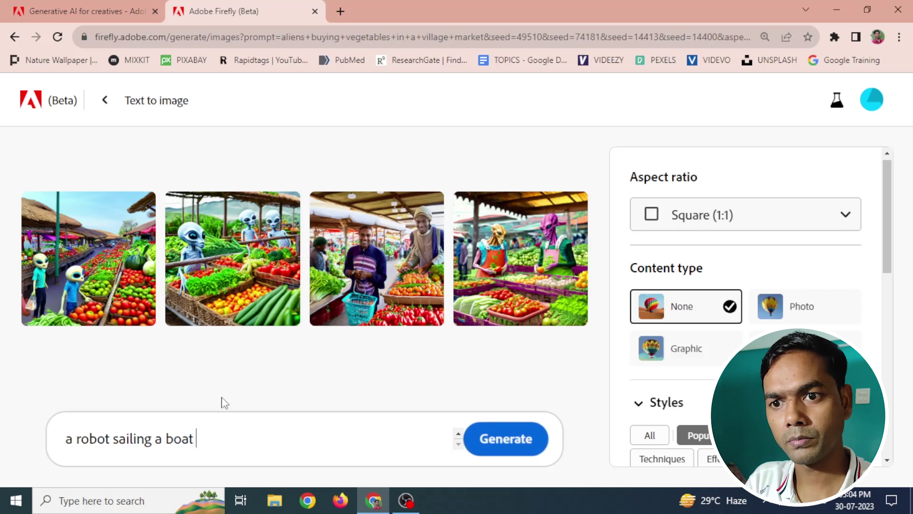
type("in a")
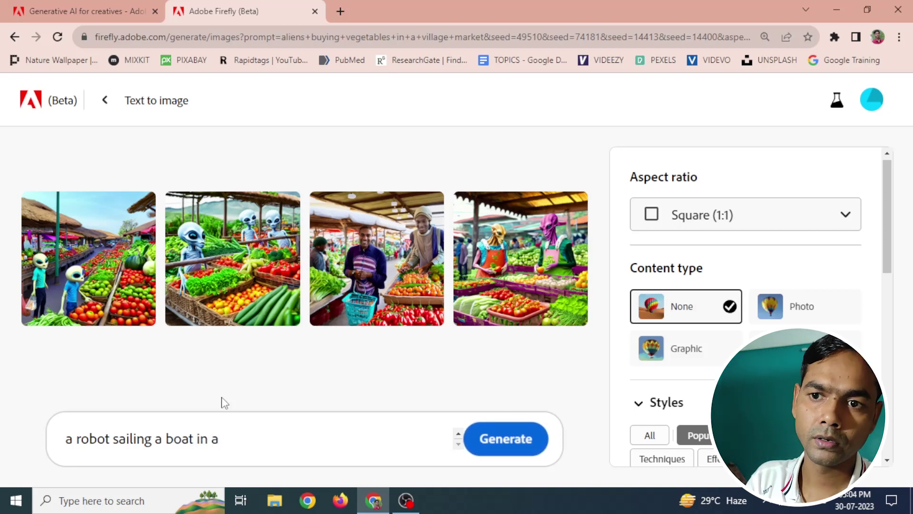
type(" flo")
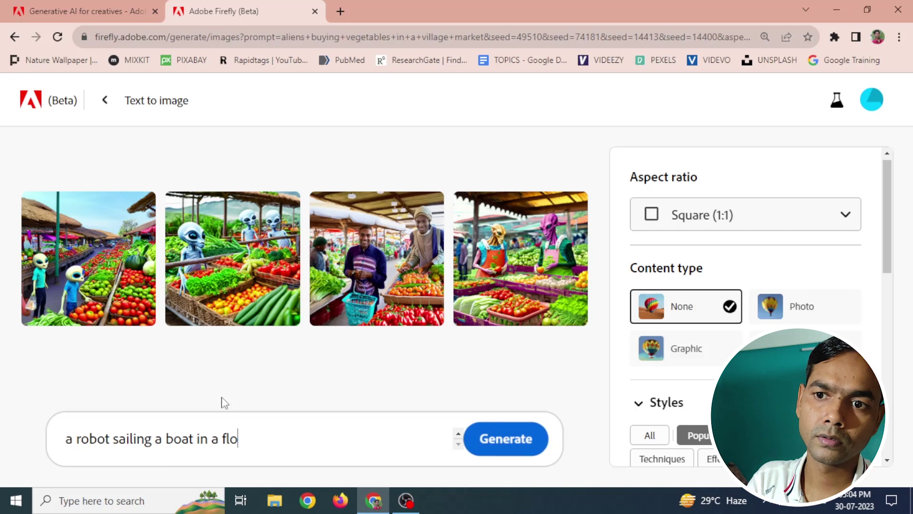
type("od")
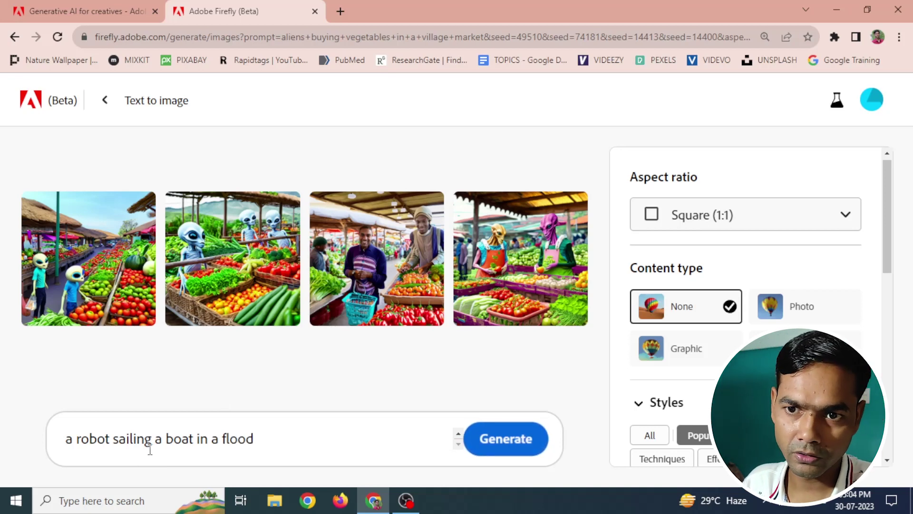
left_click(499, 443)
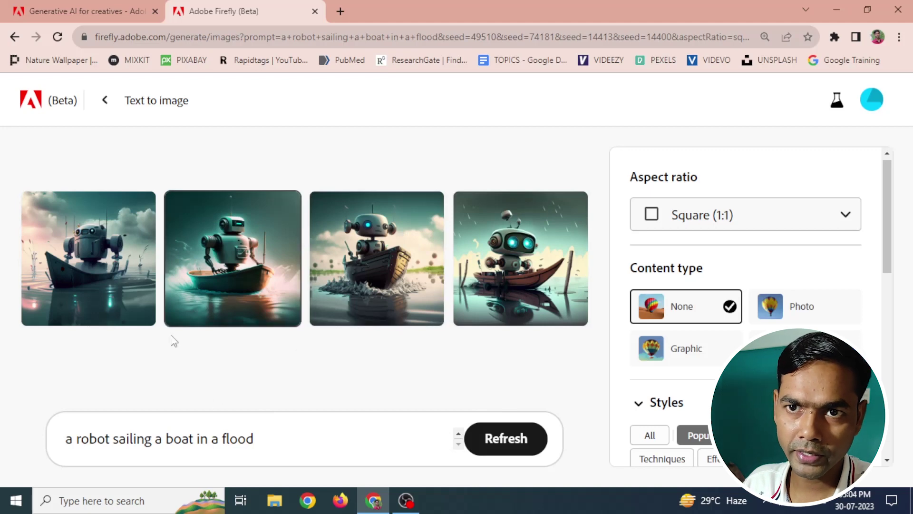
Append 'in a village street' to the robot prompt and regenerate the four images
type(" i")
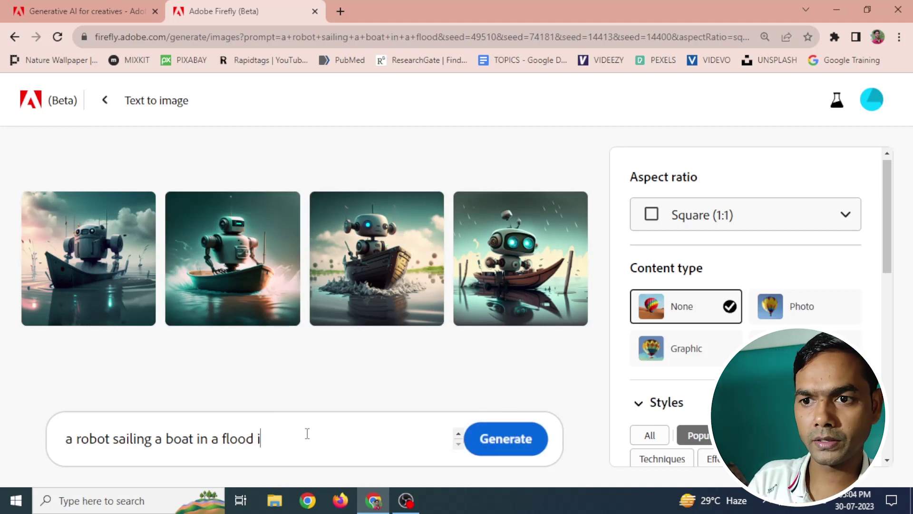
type("n a ")
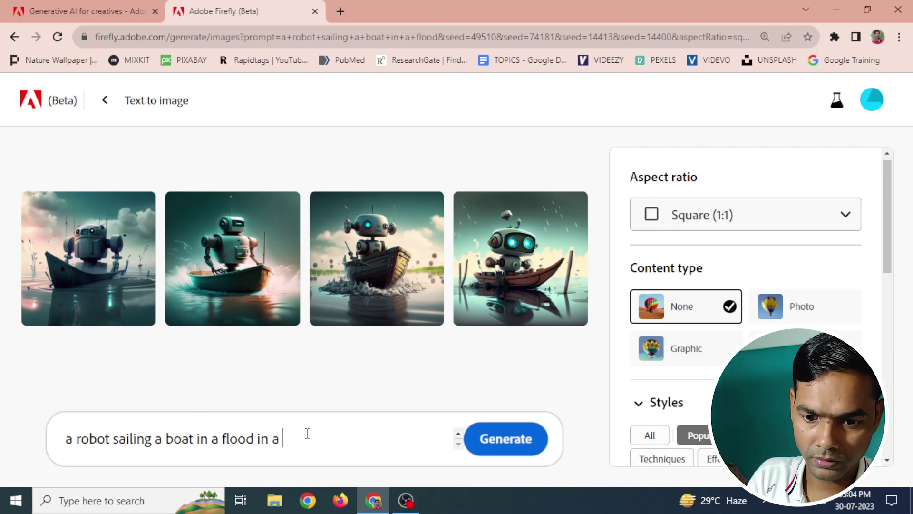
type("village street")
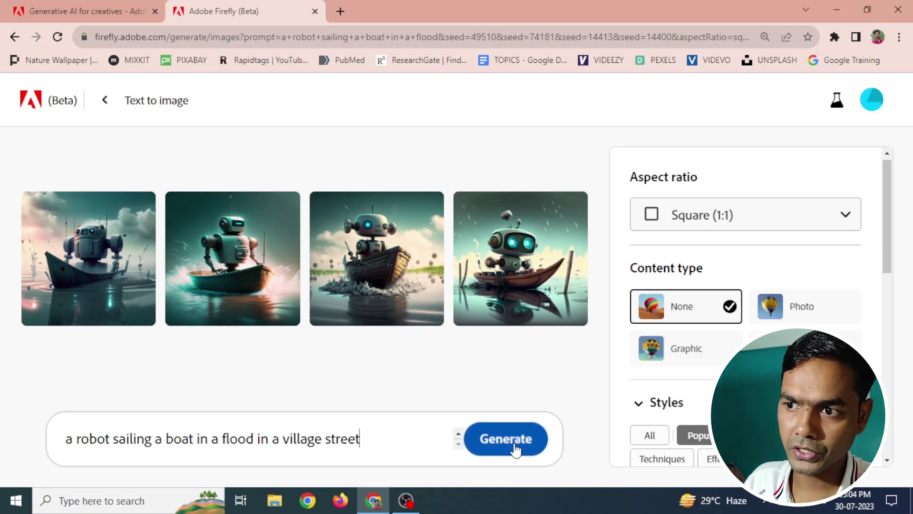
left_click(515, 449)
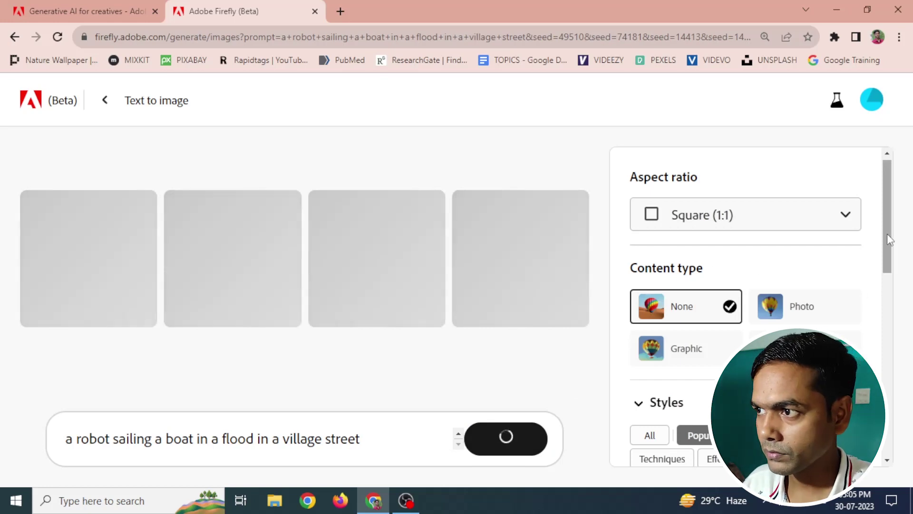
mouse_move(886, 233)
left_mouse_down()
mouse_move(892, 242)
mouse_move(889, 233)
left_mouse_up()
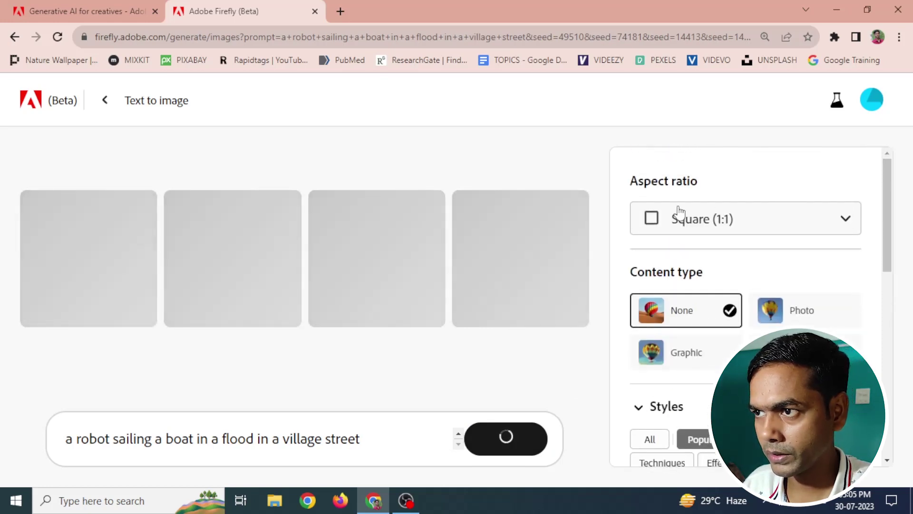
left_click(851, 223)
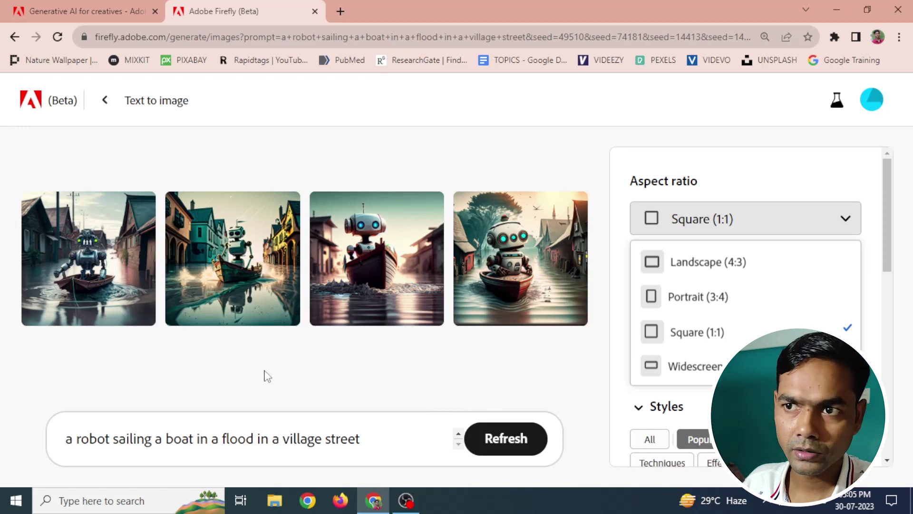
left_click(287, 396)
mouse_move(88, 258)
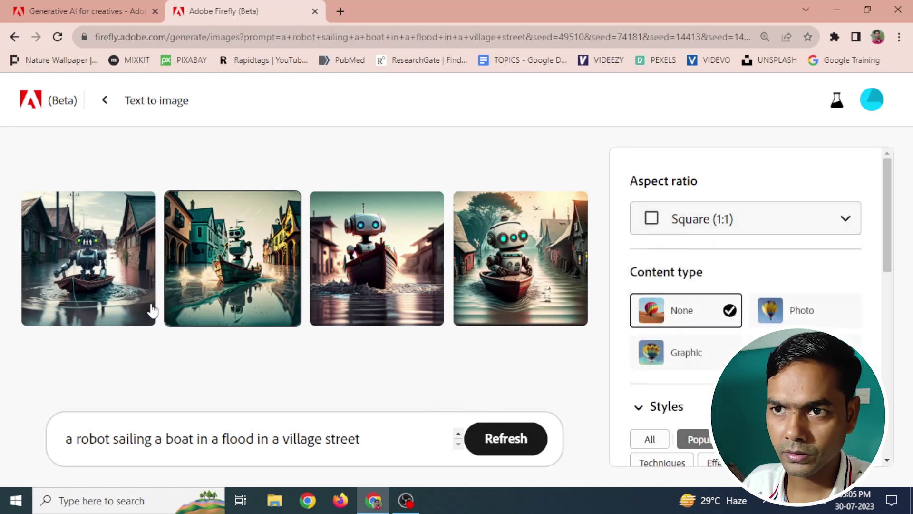
left_click(87, 322)
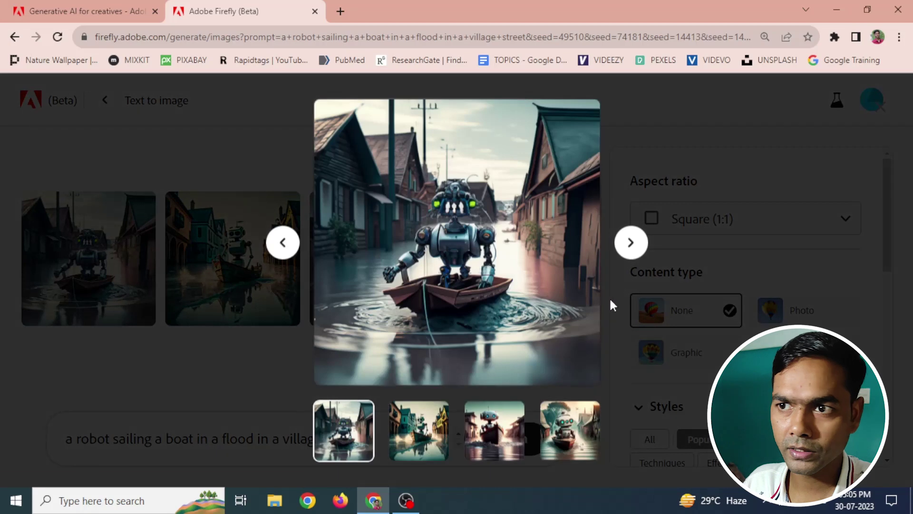
left_click(629, 245)
left_click(630, 245)
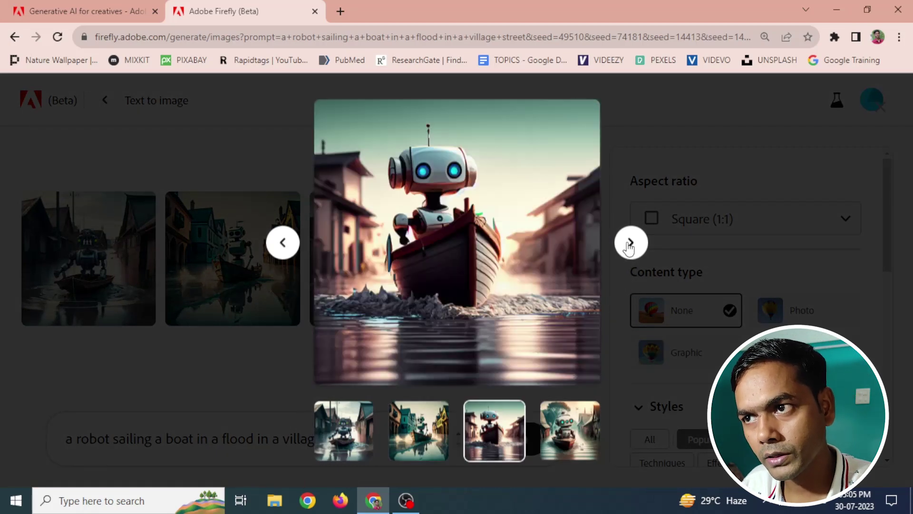
left_click(629, 244)
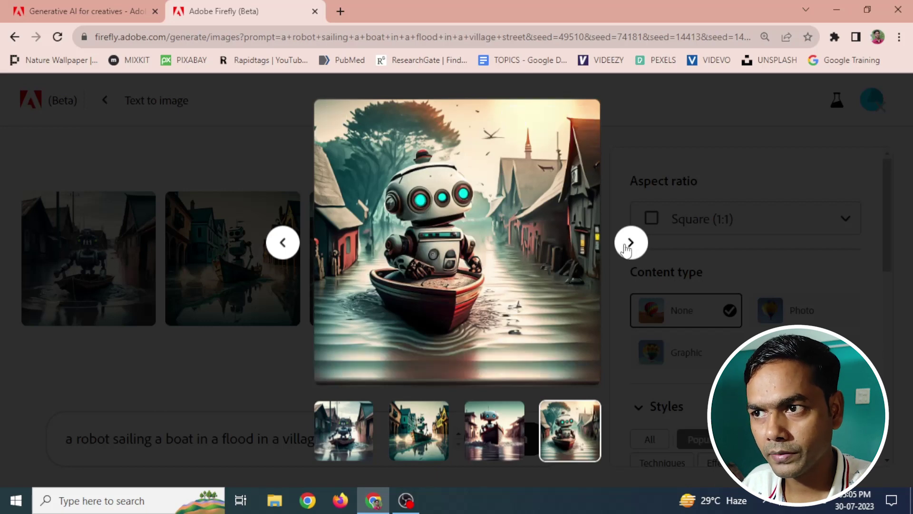
left_click(631, 244)
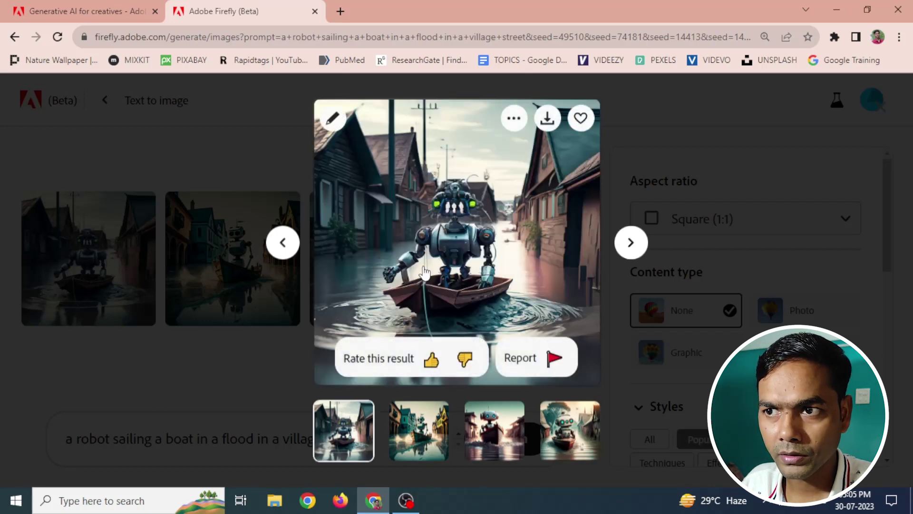
left_click(252, 378)
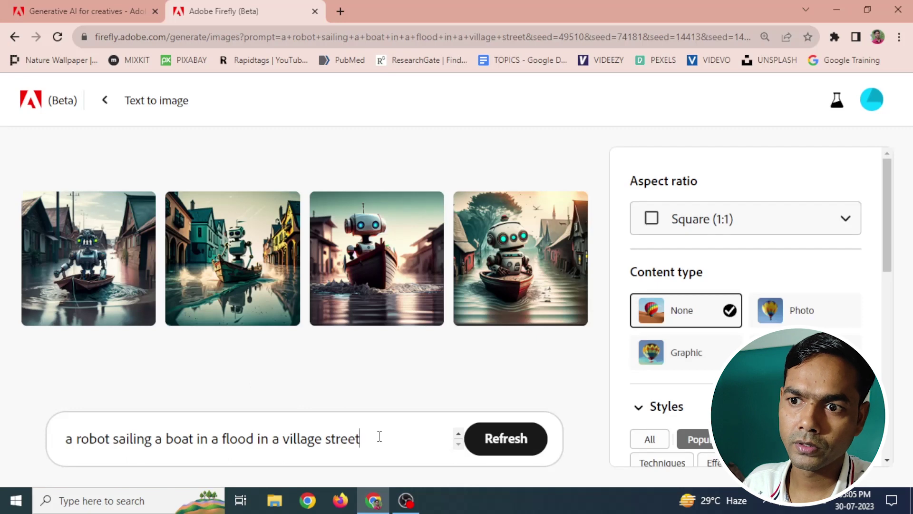